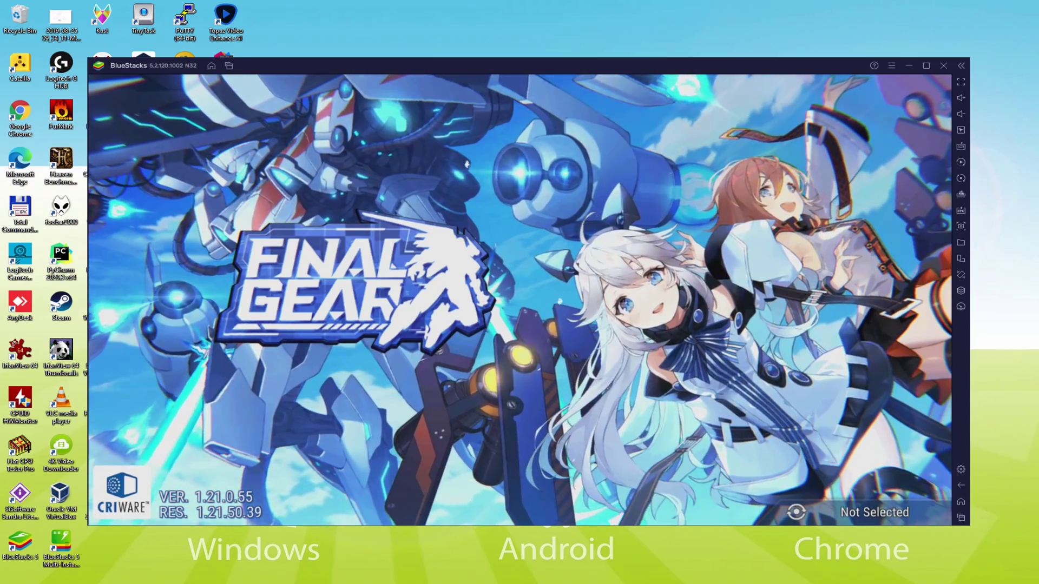
Start Final Gear from its title screen and register the captain name "Usitility".
click(802, 521)
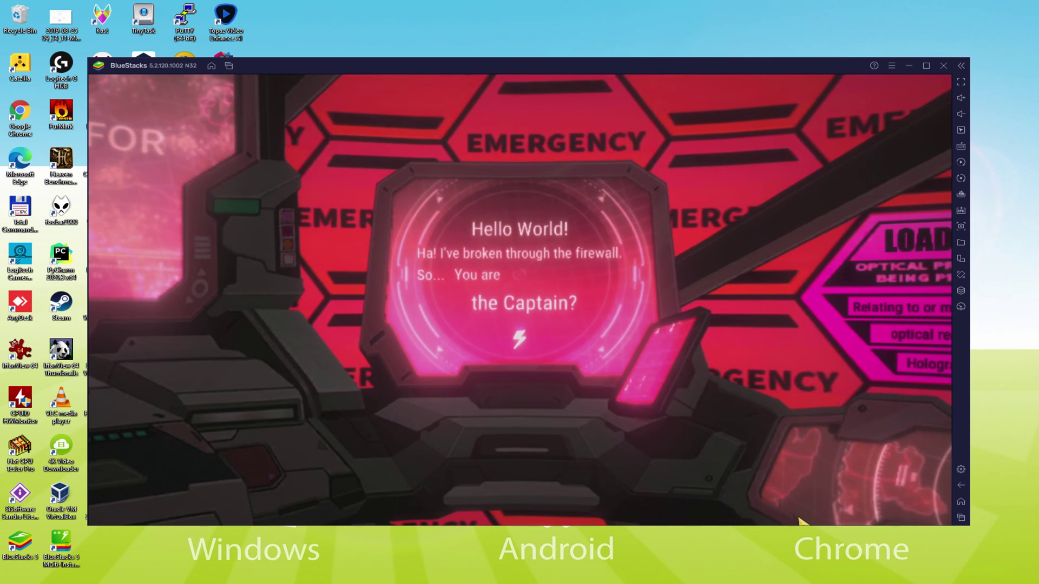
click(802, 521)
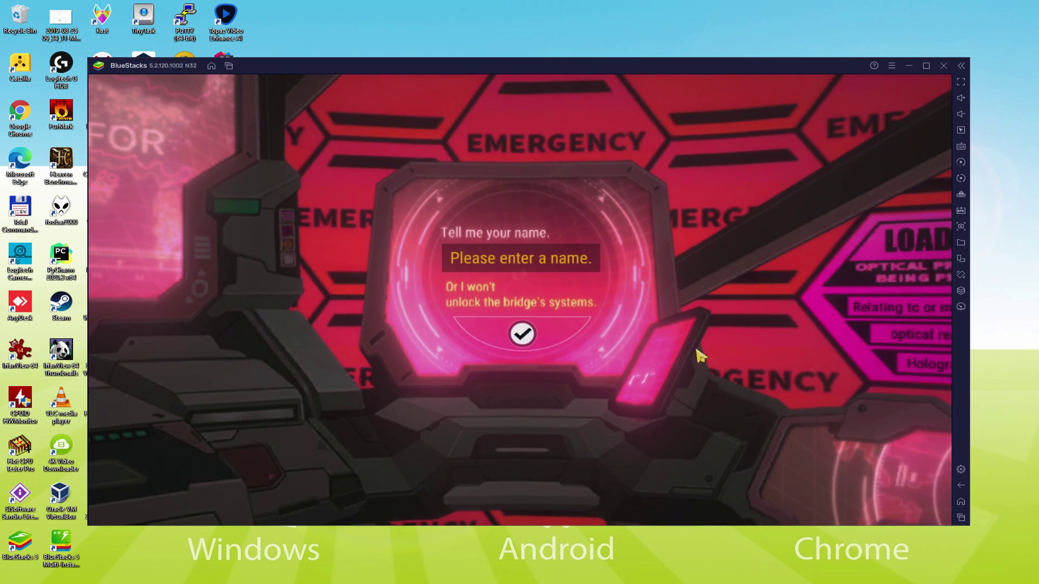
text(Usitility)
click(907, 500)
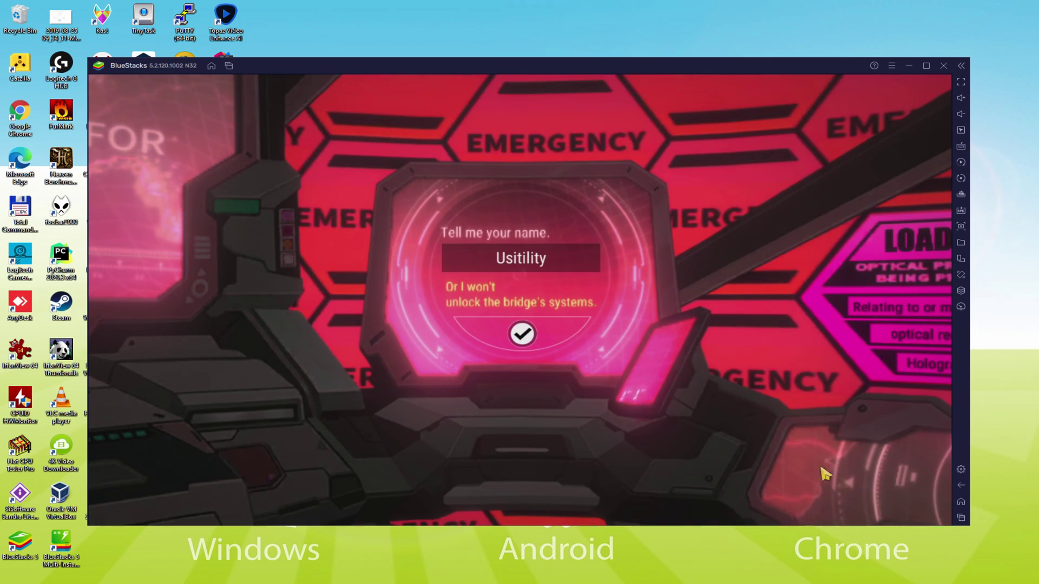
click(528, 338)
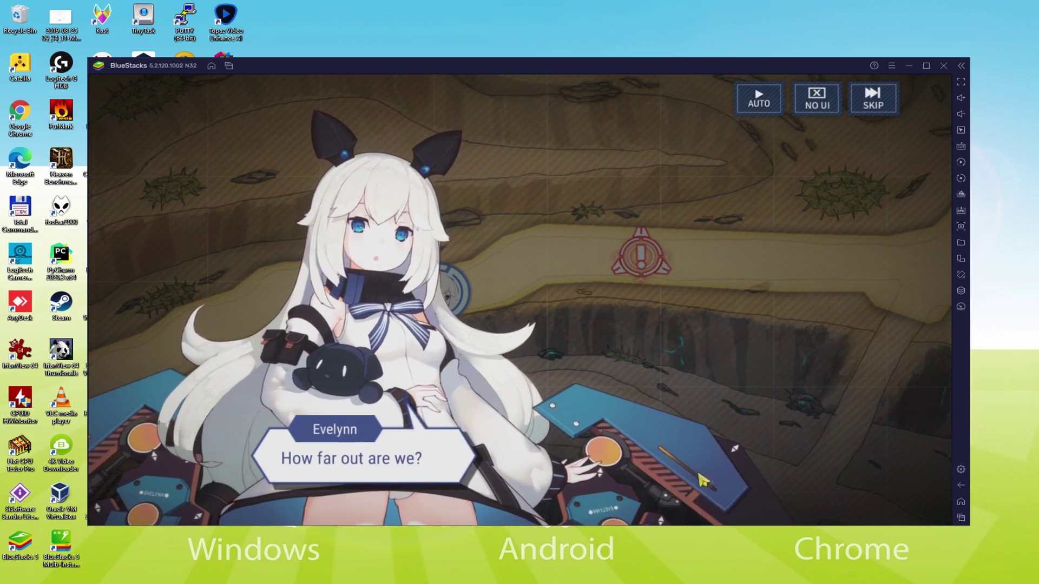
Advance through the opening story dialogue between Evelynn and Veronica.
click(663, 490)
click(736, 484)
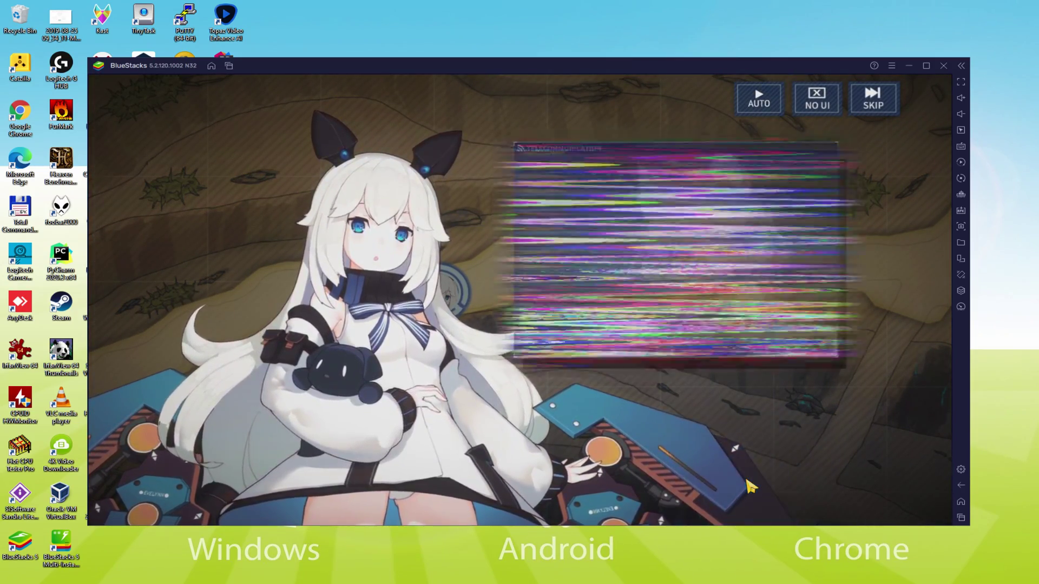
click(803, 475)
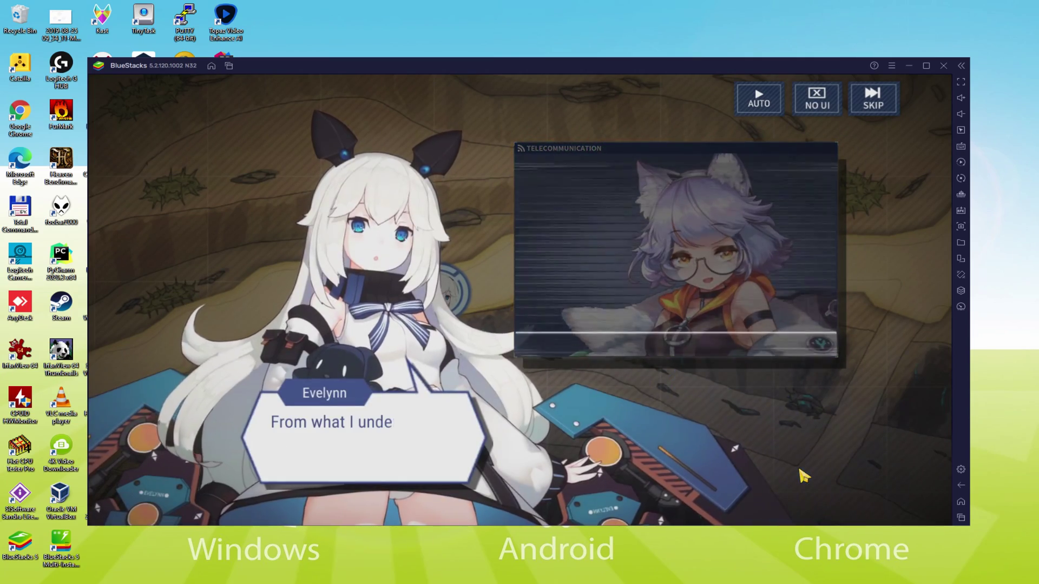
click(803, 475)
click(803, 475)
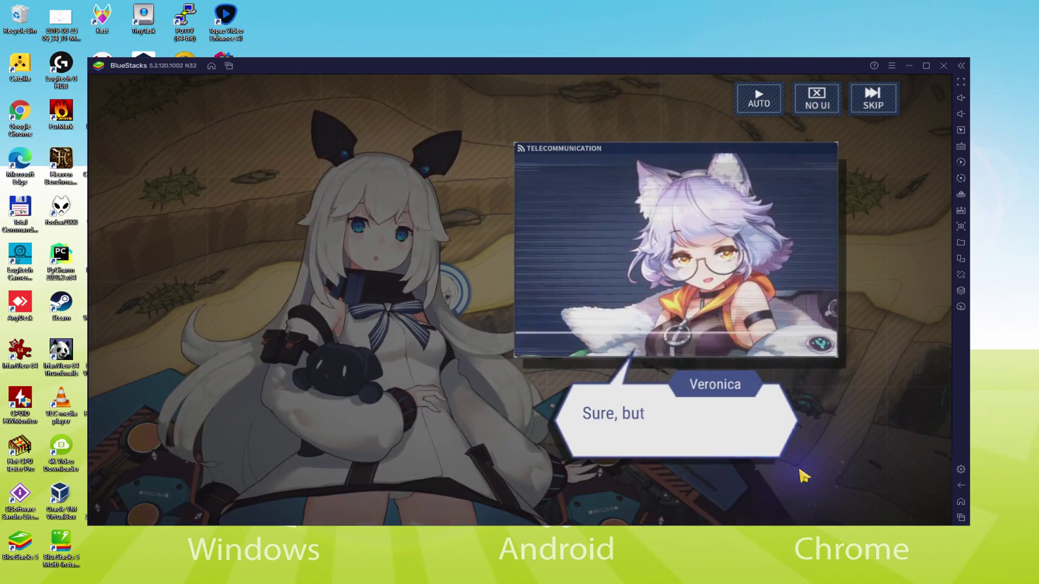
click(803, 475)
click(803, 476)
click(803, 475)
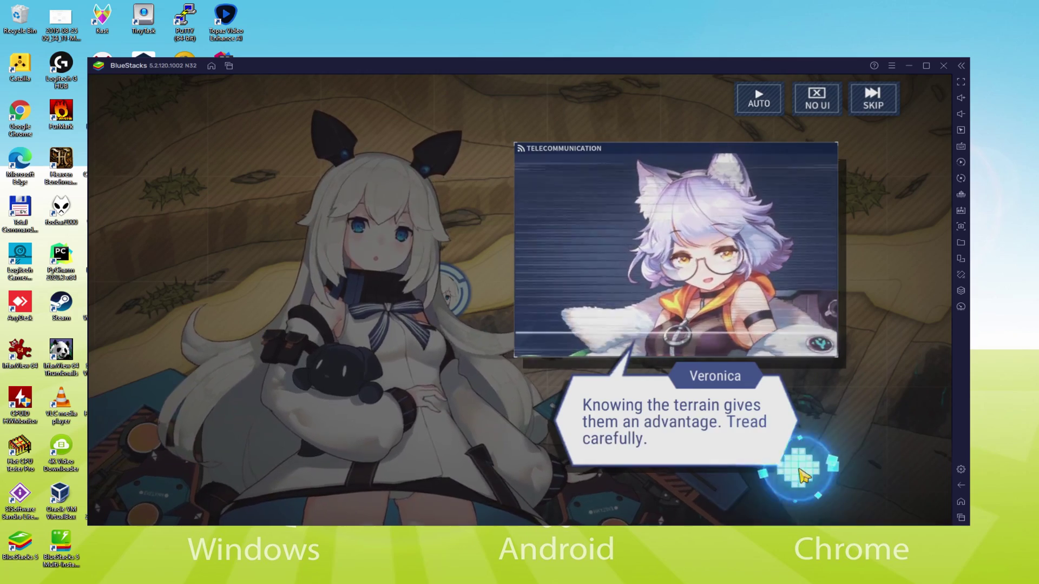
click(803, 475)
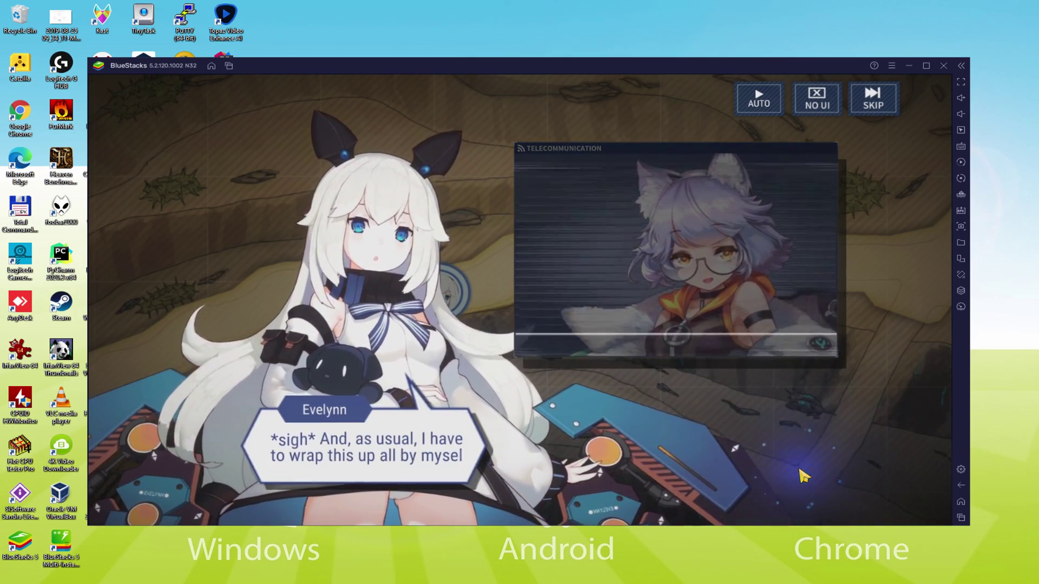
click(803, 475)
click(803, 475)
click(803, 475)
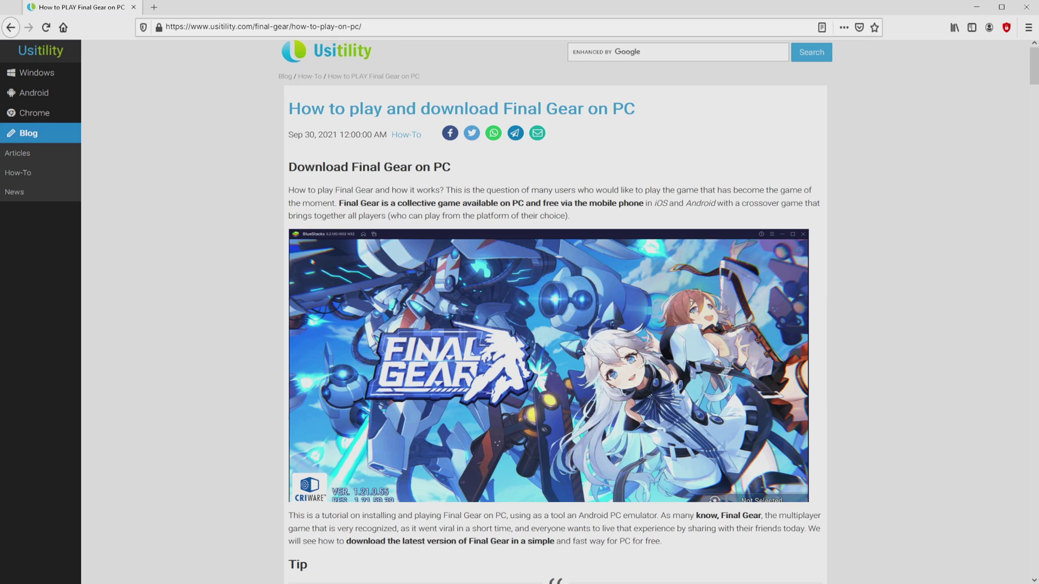
In the web browser, follow the Usitility article's Final Gear PC download link to the game's BlueStacks page.
scroll(554, 312, down, 4)
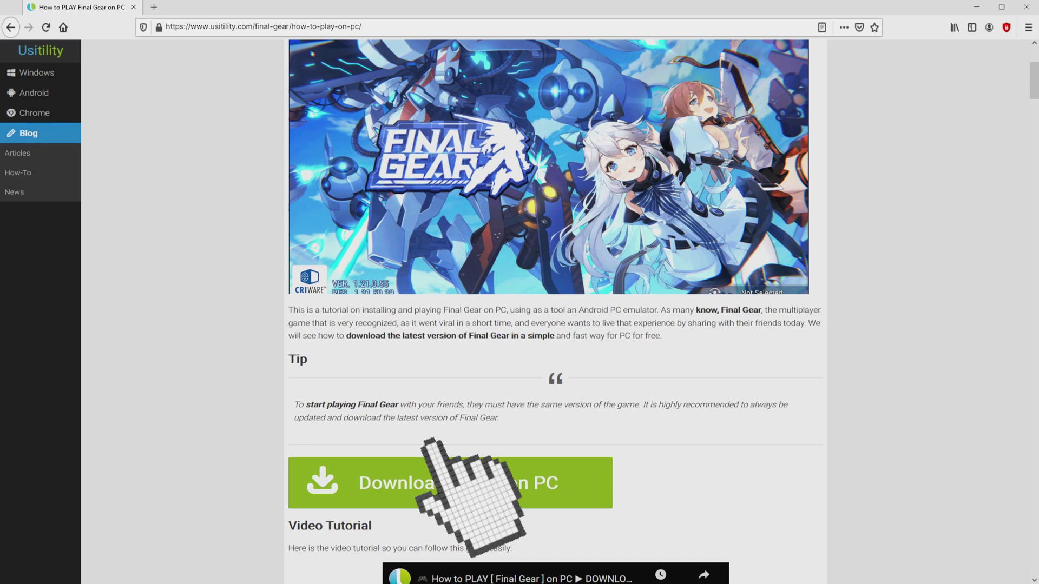
click(449, 483)
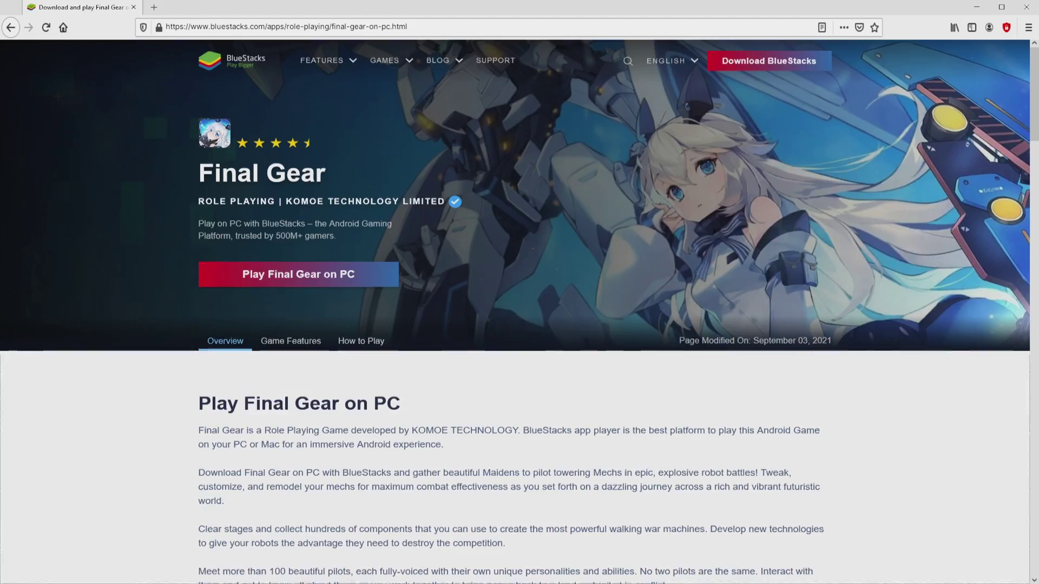
Look through the game features and how-to-play sections, and download the BlueStacks installer for Final Gear.
scroll(519, 312, down, 15)
scroll(519, 311, down, 5)
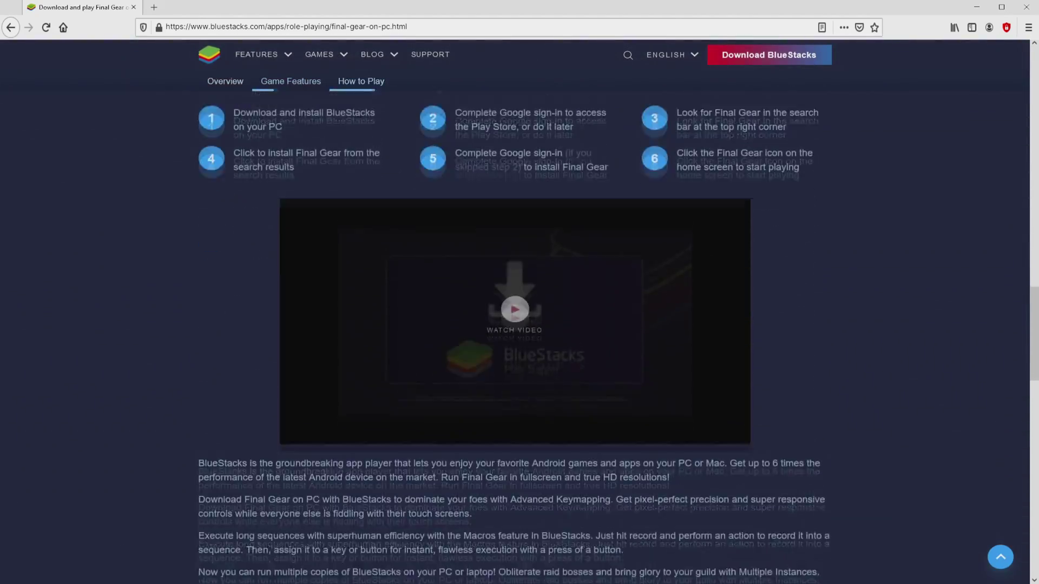
scroll(519, 312, up, 10)
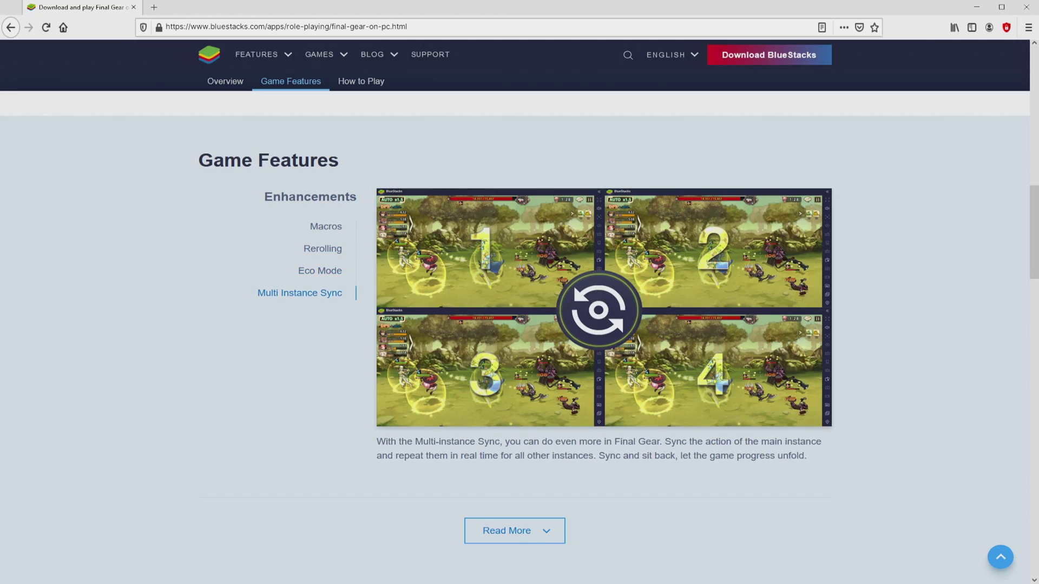
key(Home)
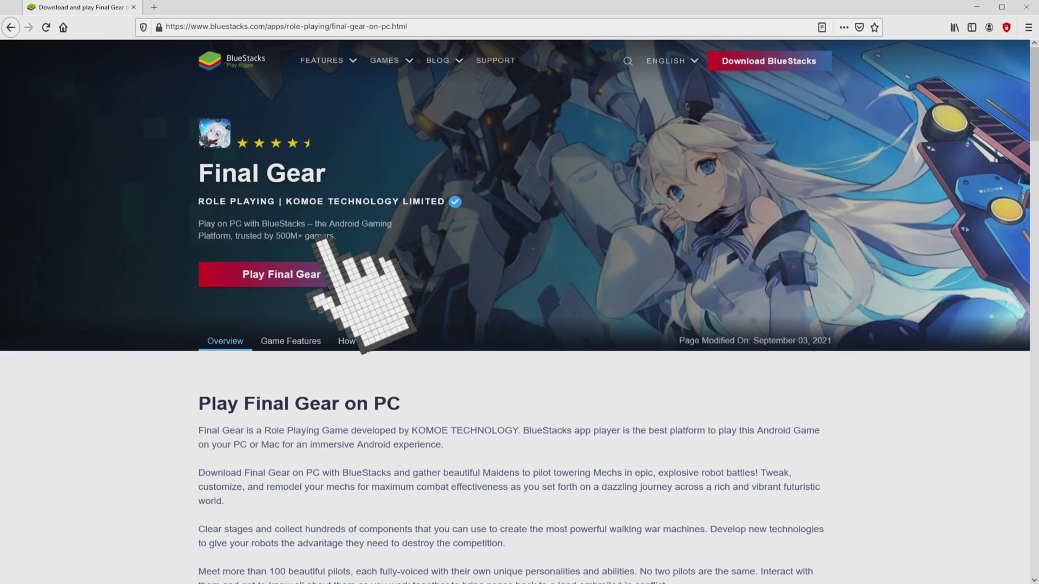
click(292, 275)
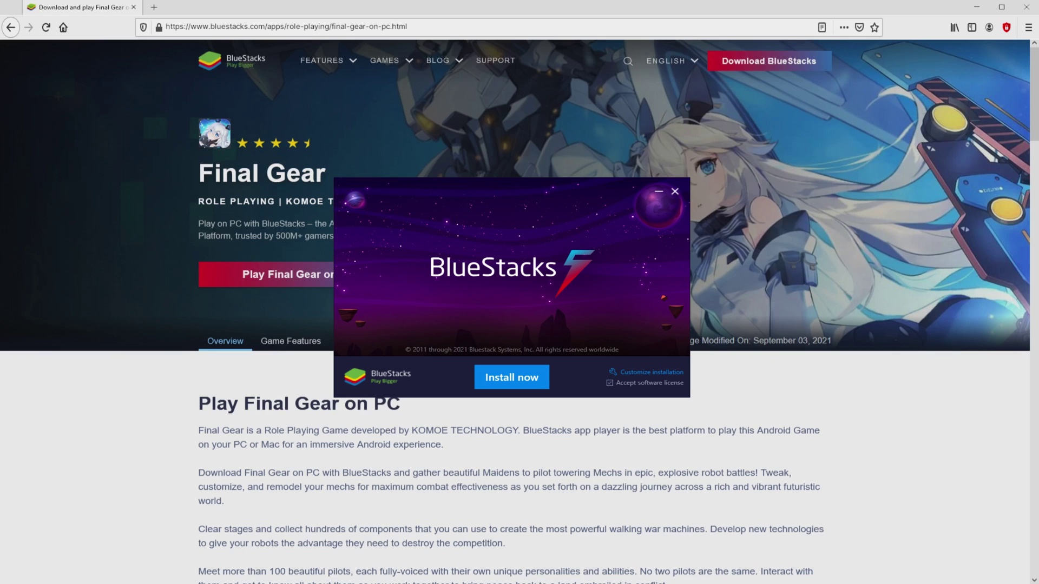
Clear the desktop behind the installer, check its data path options, and install BlueStacks 5 with the default settings.
key(super+d)
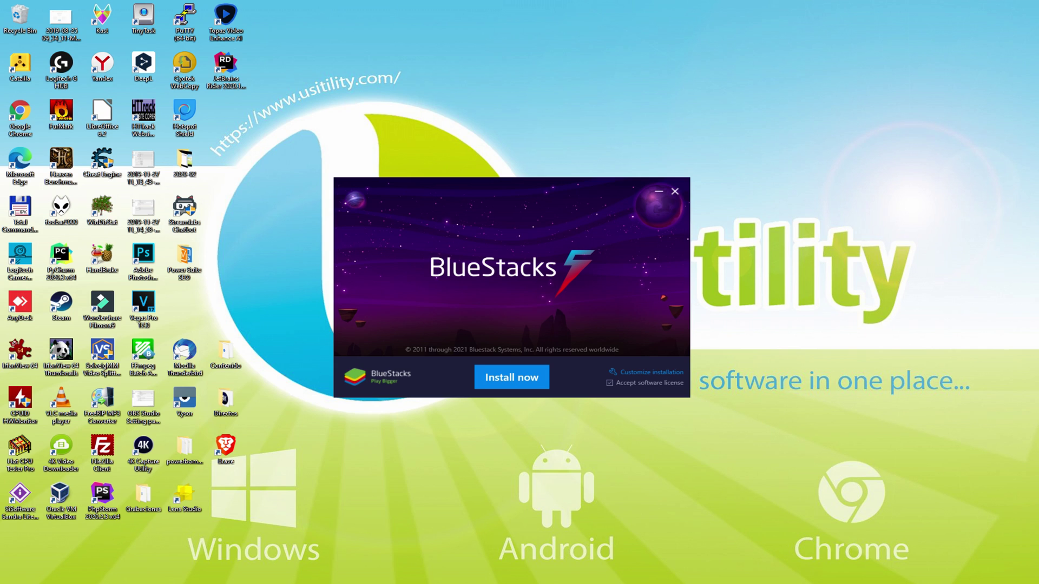
click(644, 373)
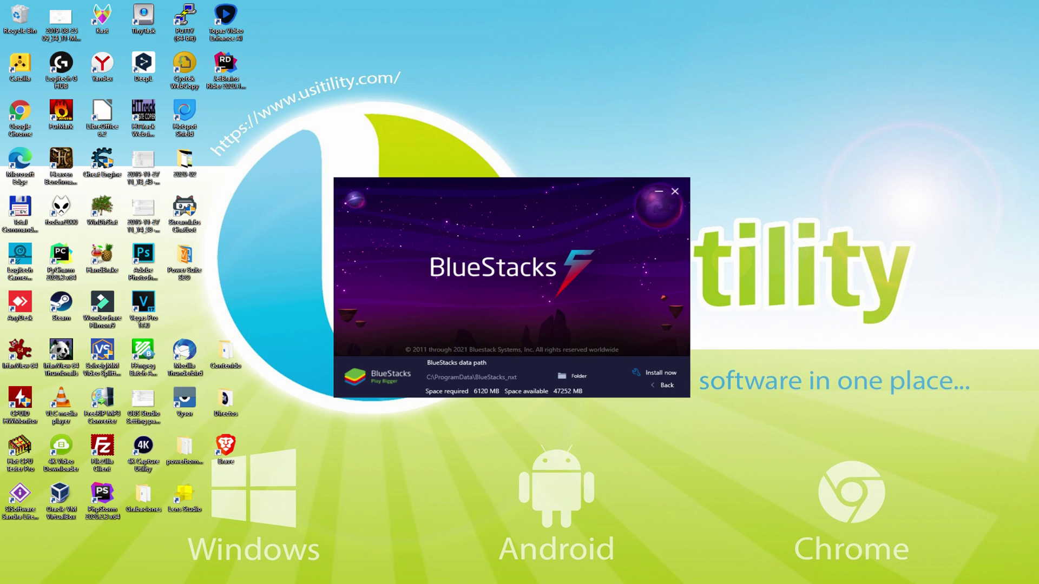
click(657, 385)
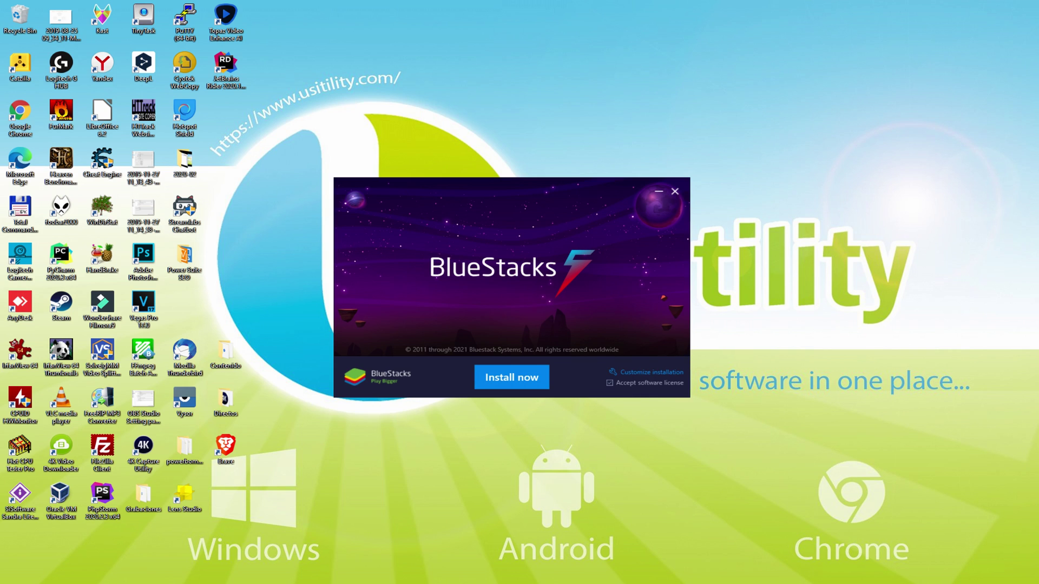
click(510, 373)
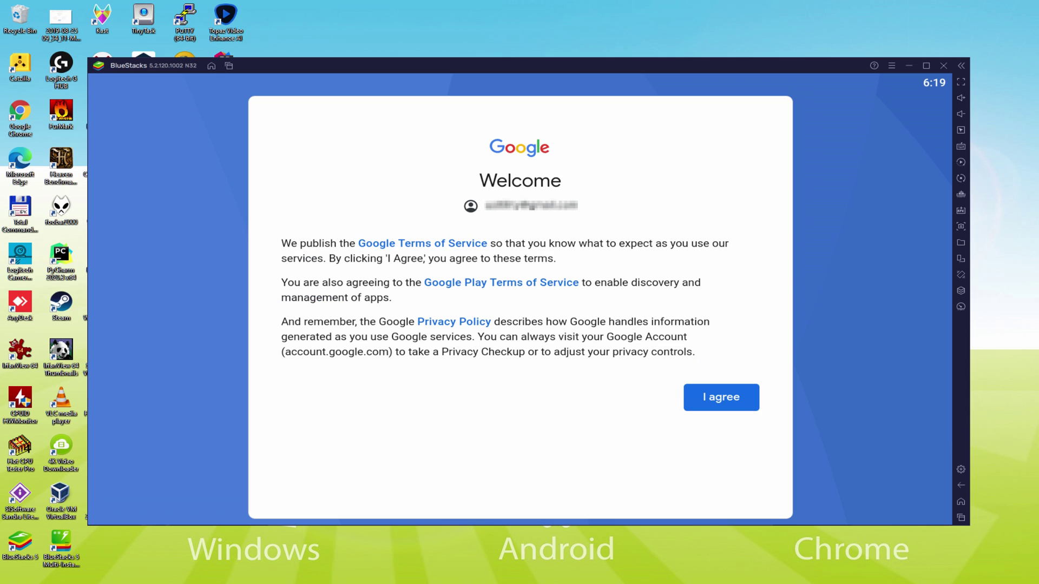
Agree to the Google terms of service and accept the Google services with Google Drive backup turned off.
click(720, 400)
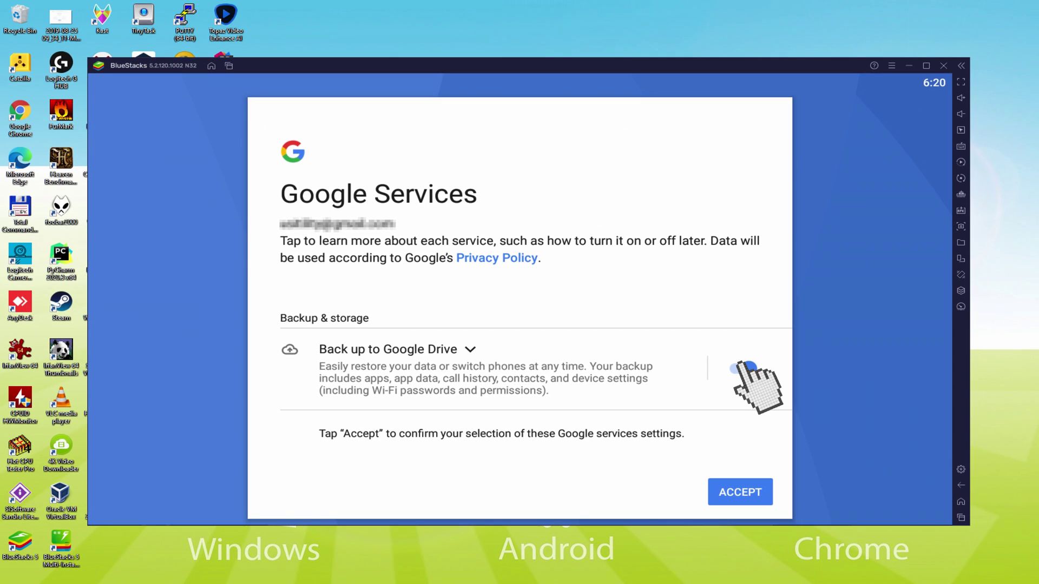
click(745, 368)
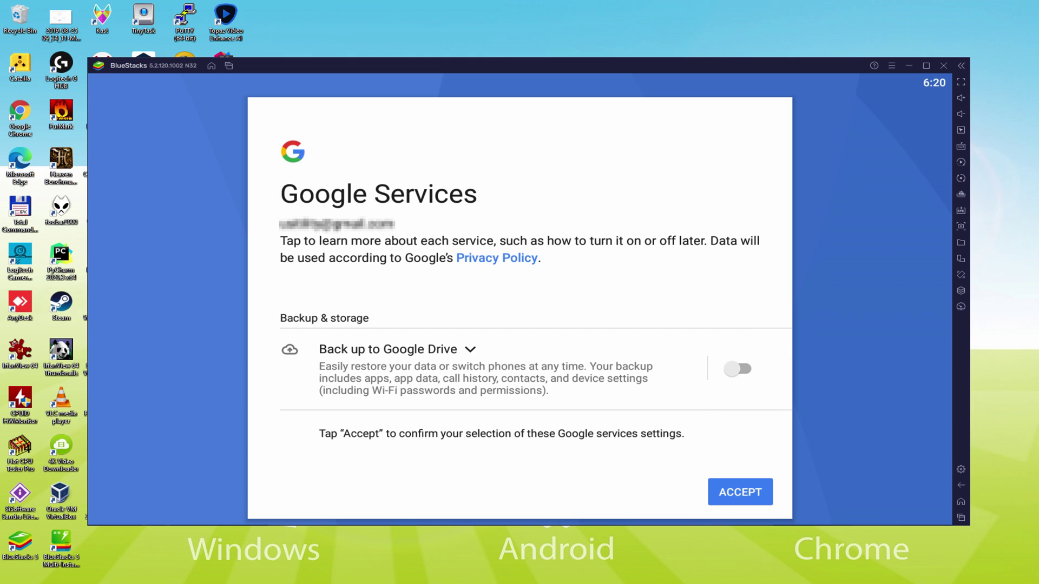
click(739, 491)
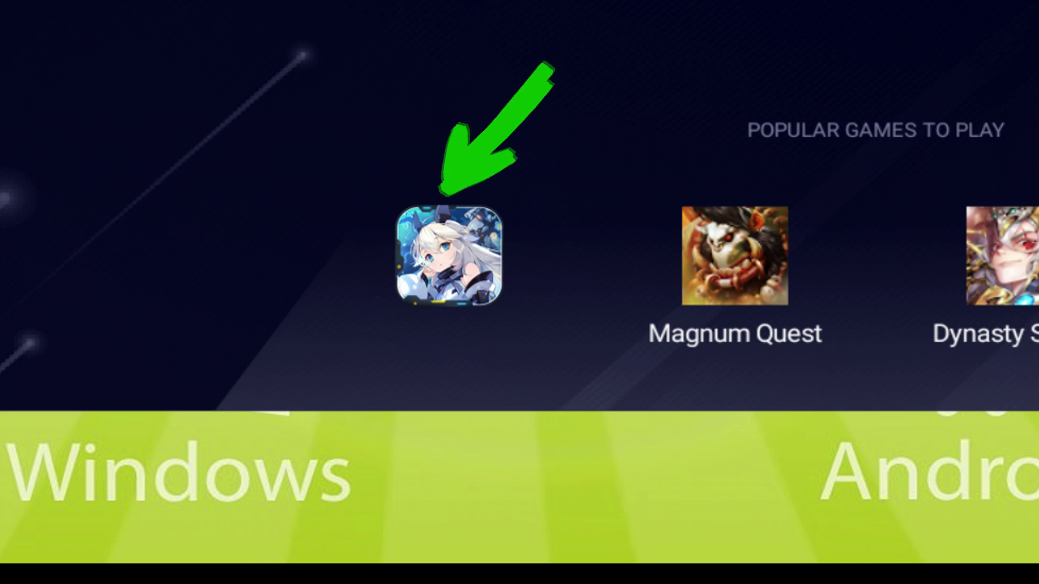
Install Final Gear from its store page and launch it from the BlueStacks home screen.
click(356, 466)
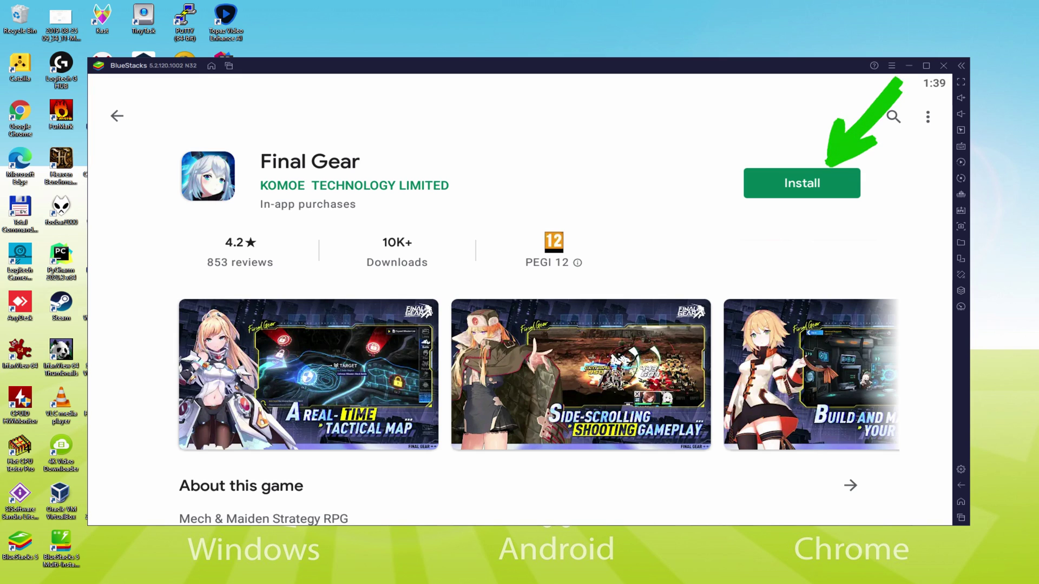
click(828, 171)
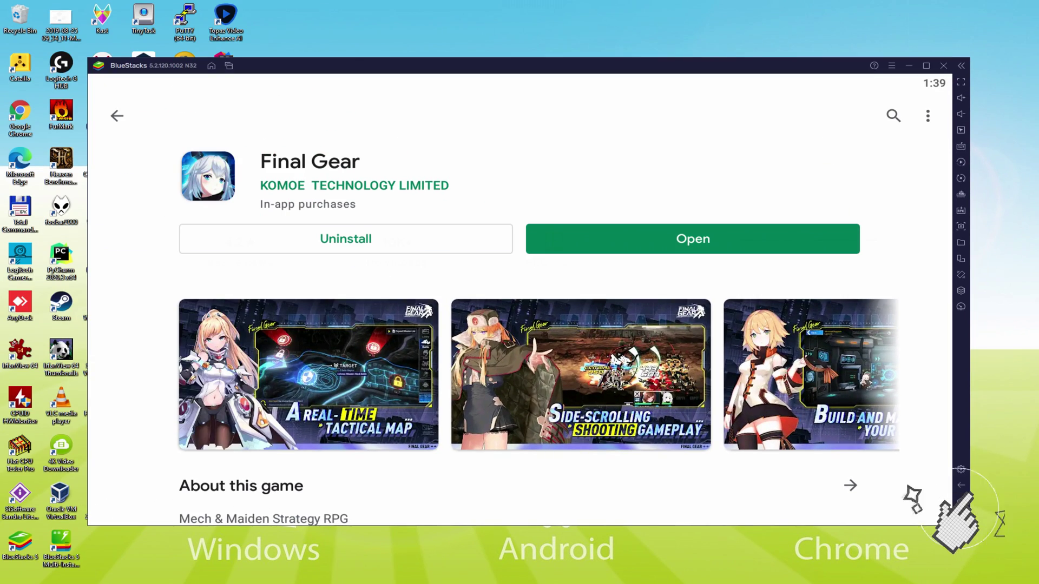
click(915, 408)
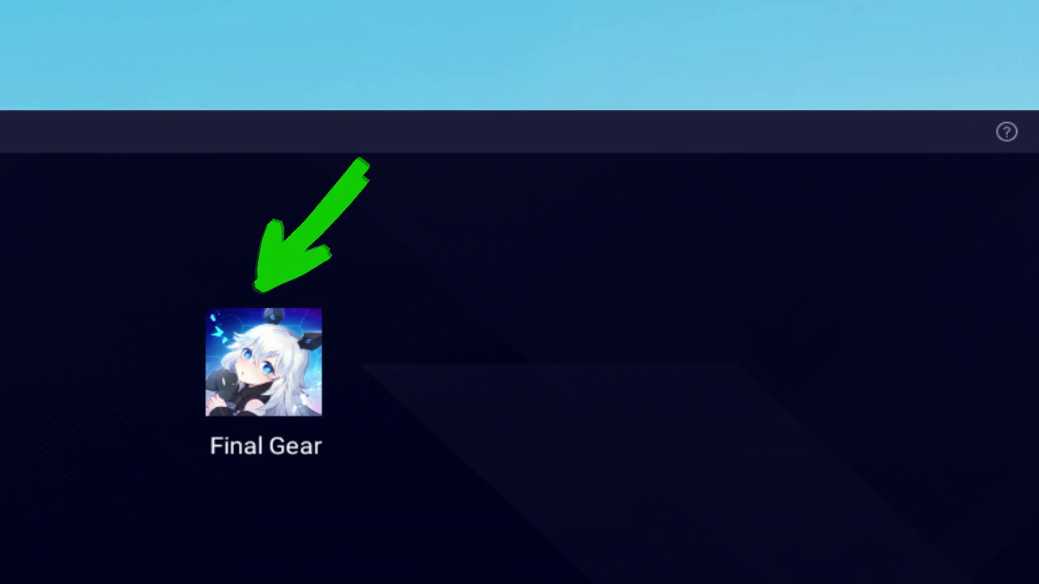
click(262, 368)
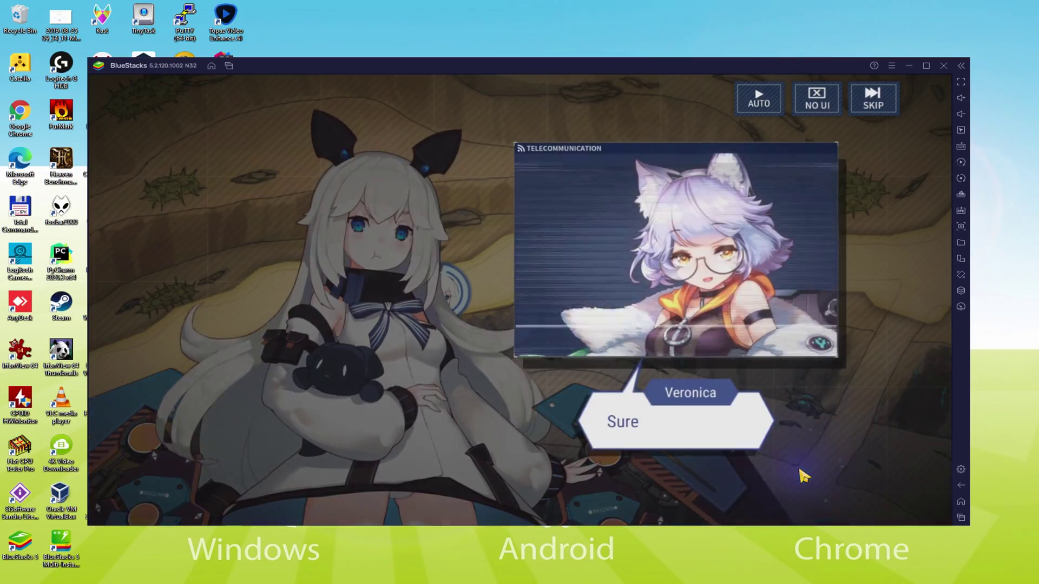
Advance the remaining story dialogue and the bandit encounter conversation until the first battle begins.
click(798, 468)
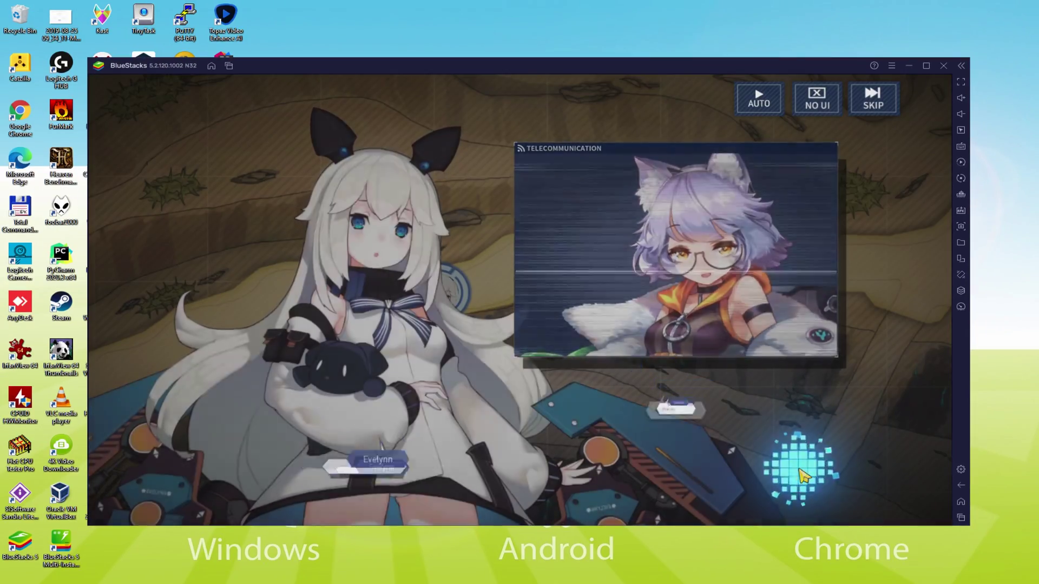
click(800, 476)
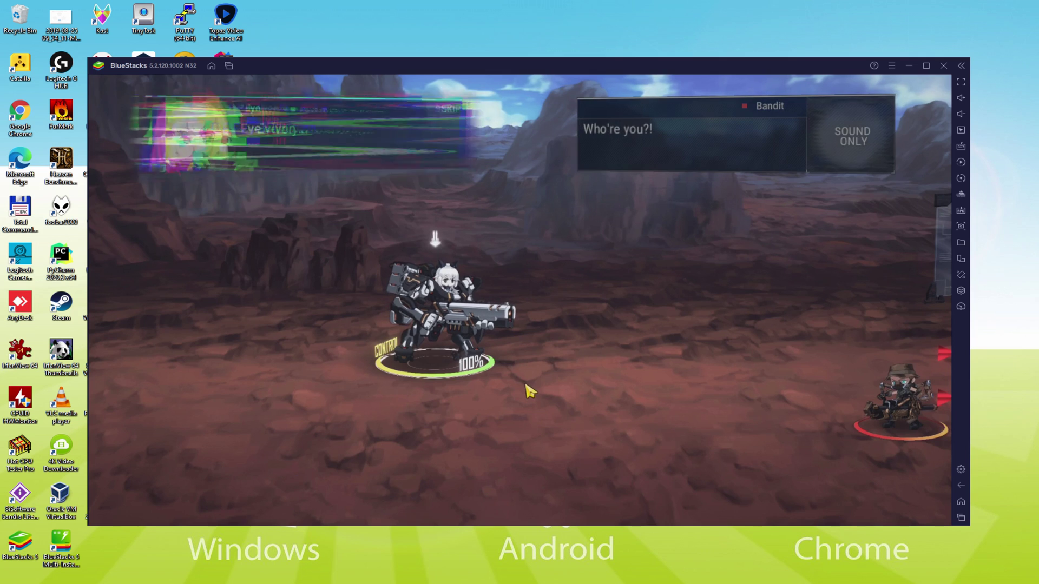
click(614, 369)
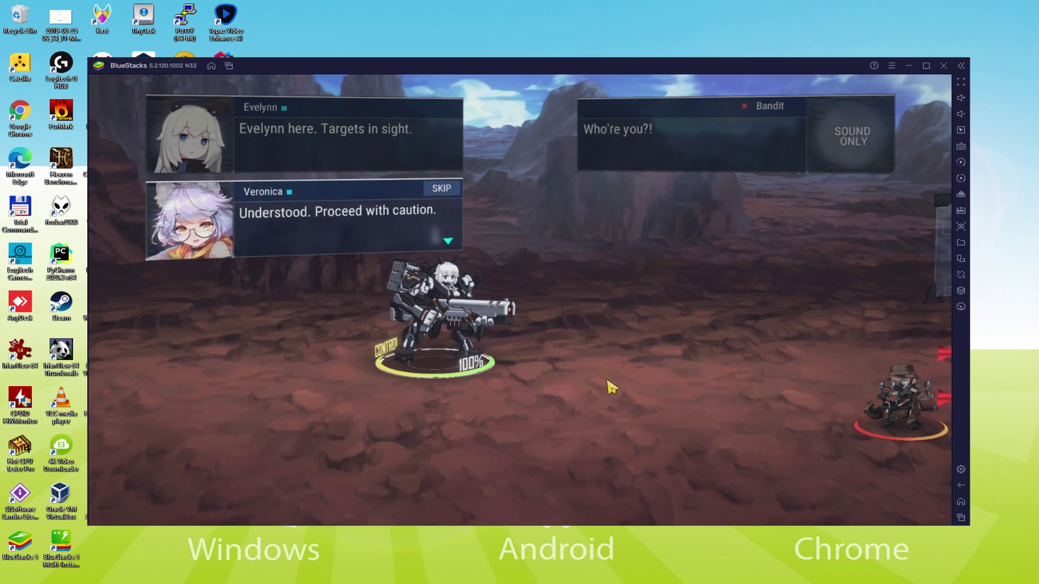
click(611, 387)
click(611, 387)
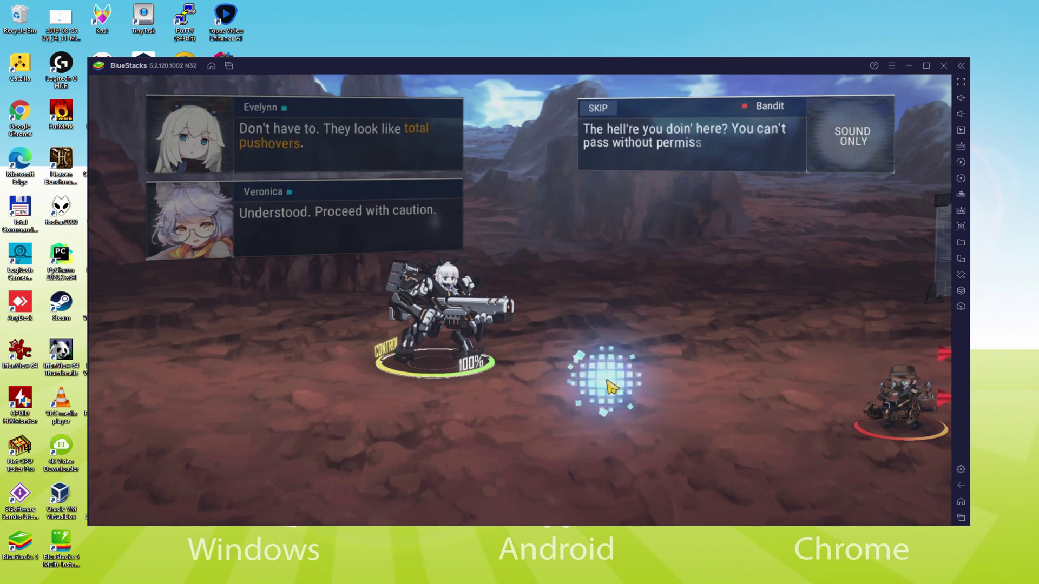
click(611, 387)
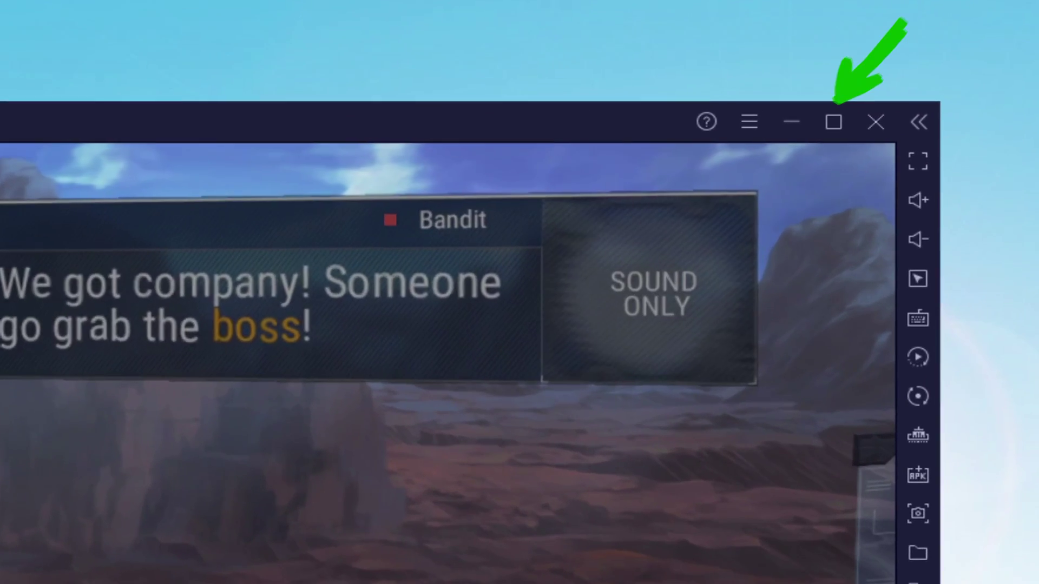
click(612, 387)
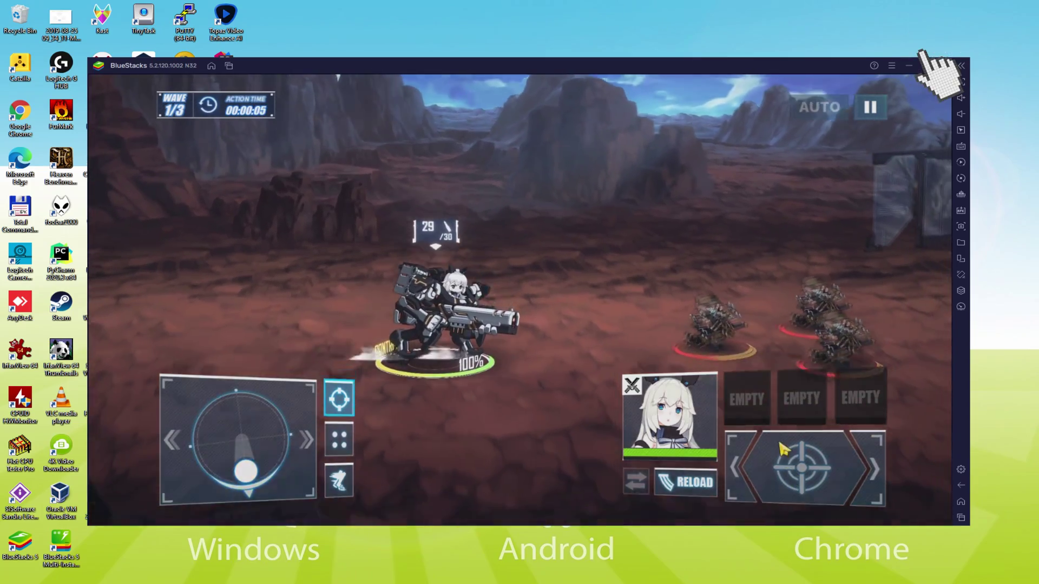
Fight through the first battle's three waves by moving the mech and firing at the bandits, and use the pilot's skill in wave 3.
click(833, 121)
key(d)
click(834, 503)
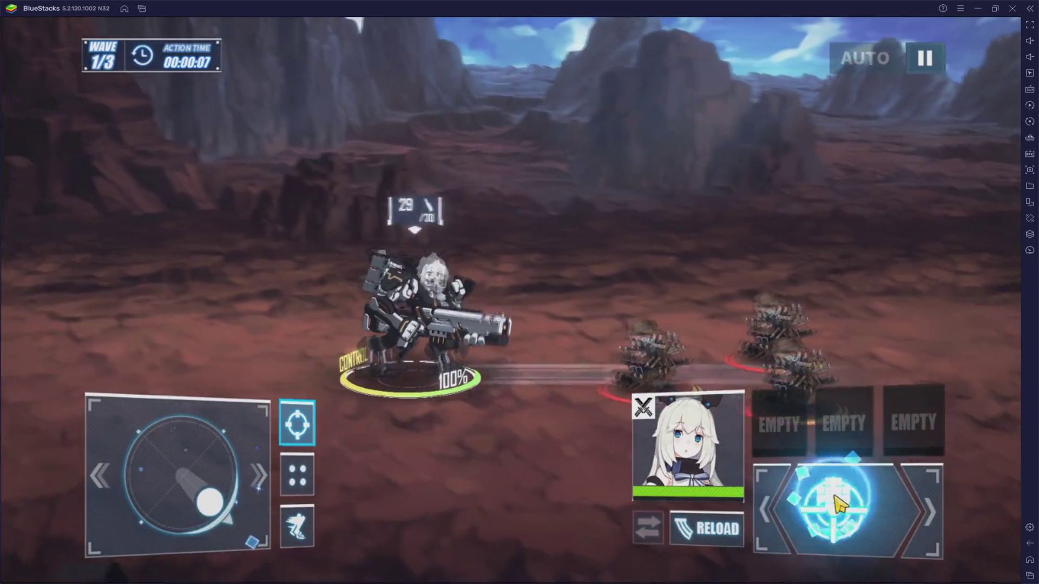
key(a)
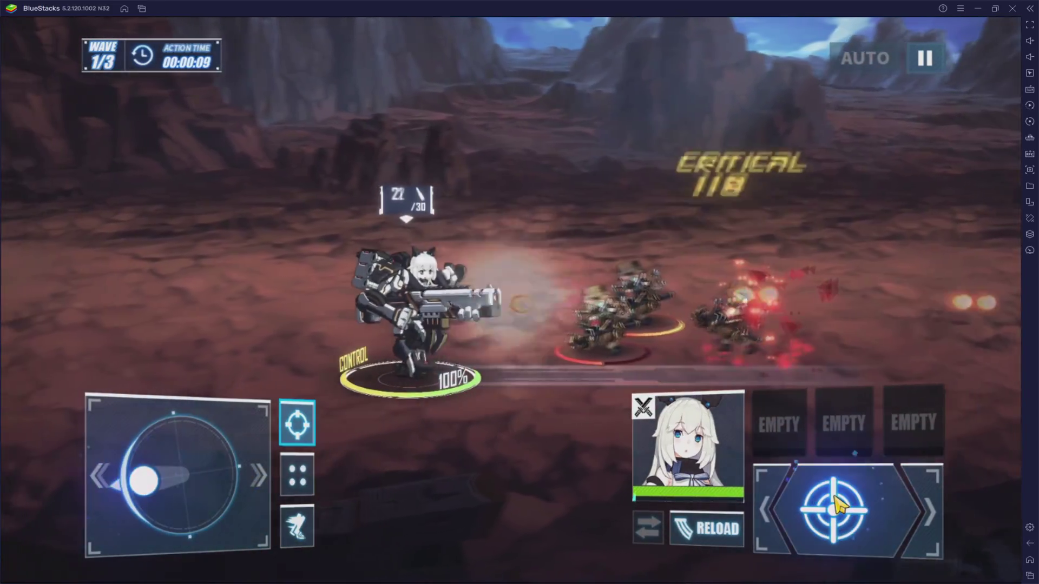
key(d)
key(w)
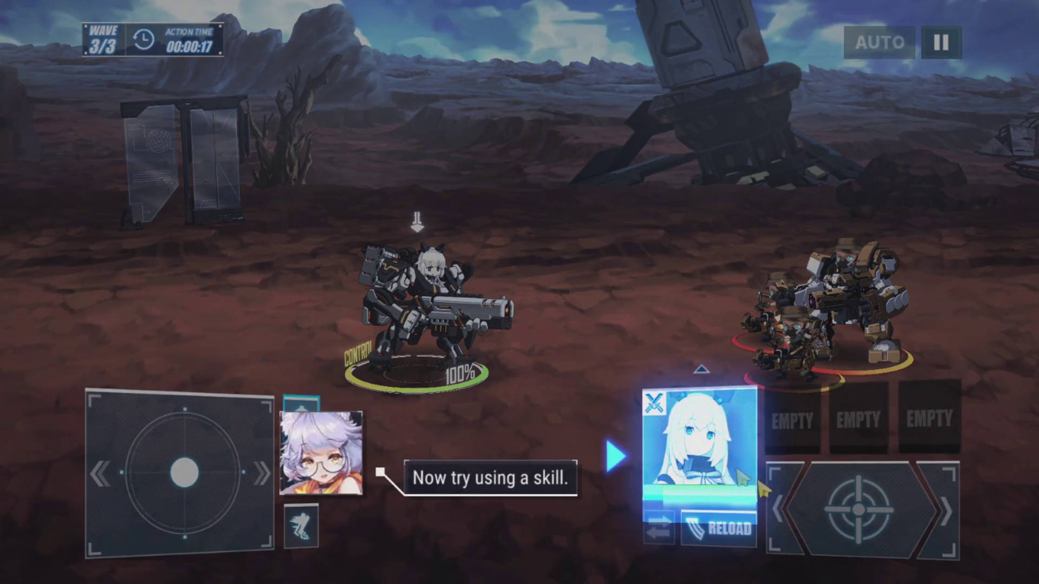
click(755, 487)
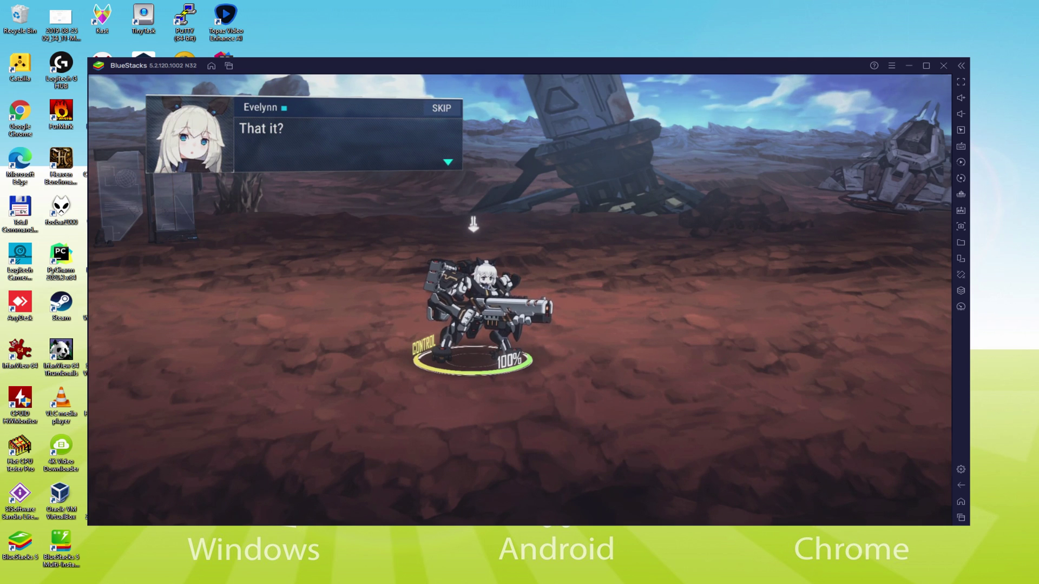
Advance the dialogue between Evelynn and Veronica to the mission results, and continue past them with the controls editor closed.
click(725, 431)
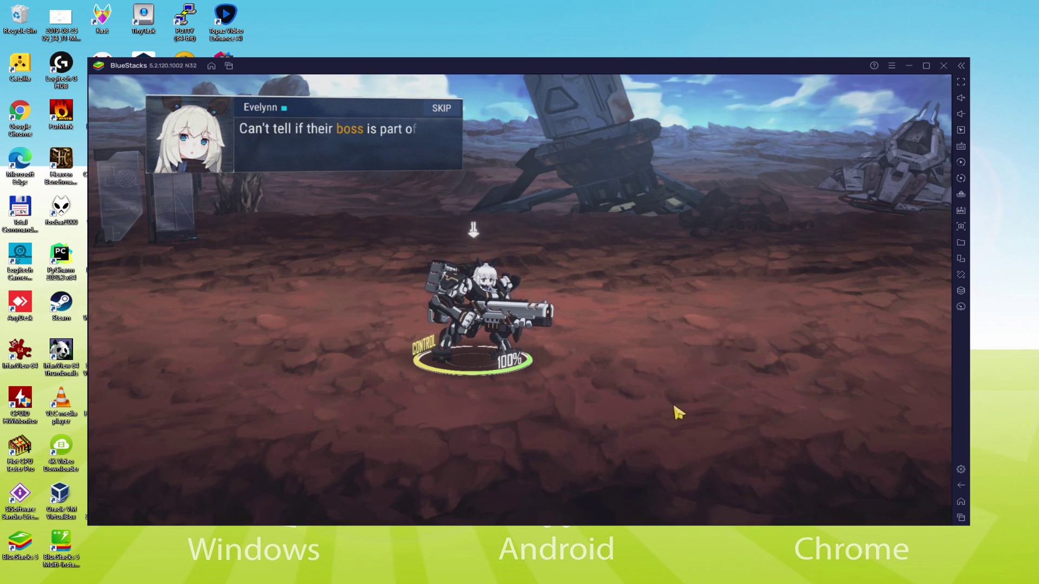
click(598, 356)
click(598, 357)
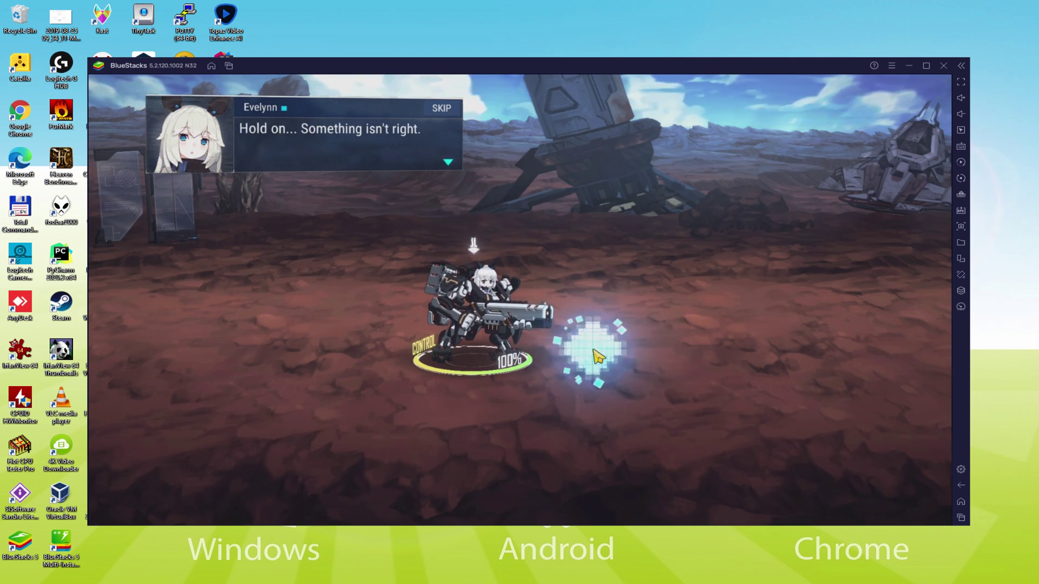
click(598, 356)
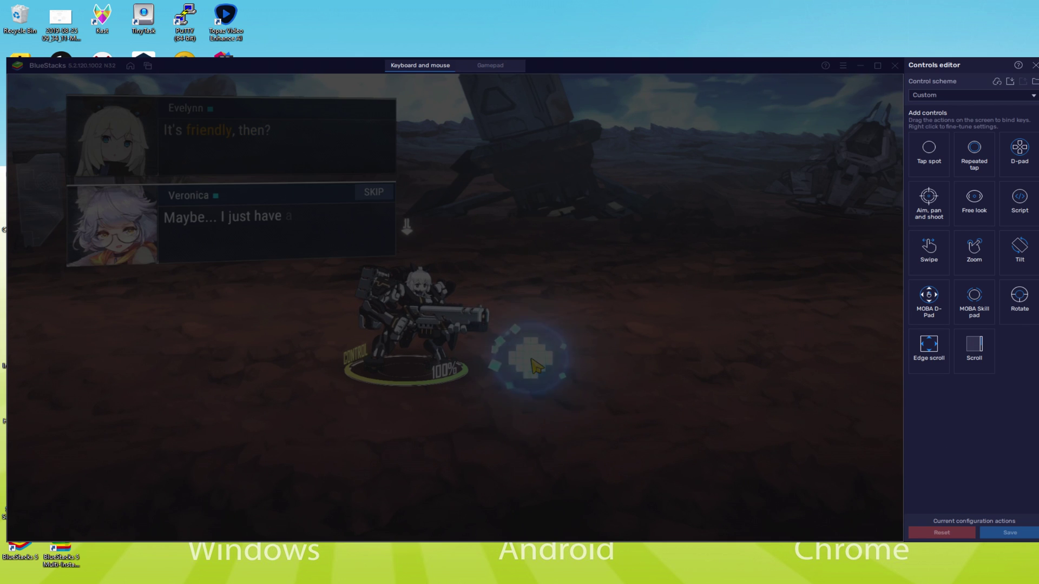
click(536, 366)
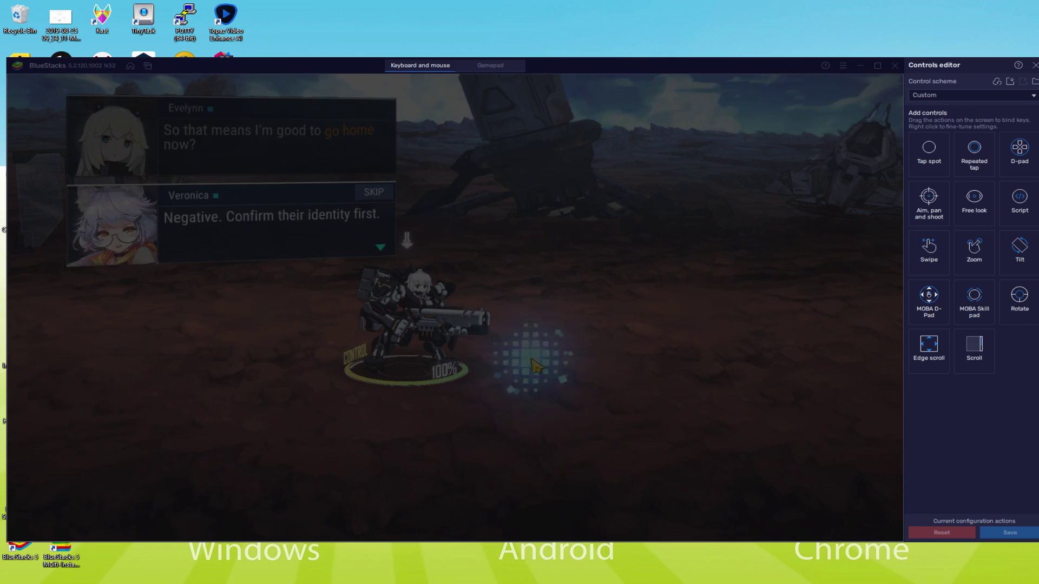
click(536, 367)
click(536, 367)
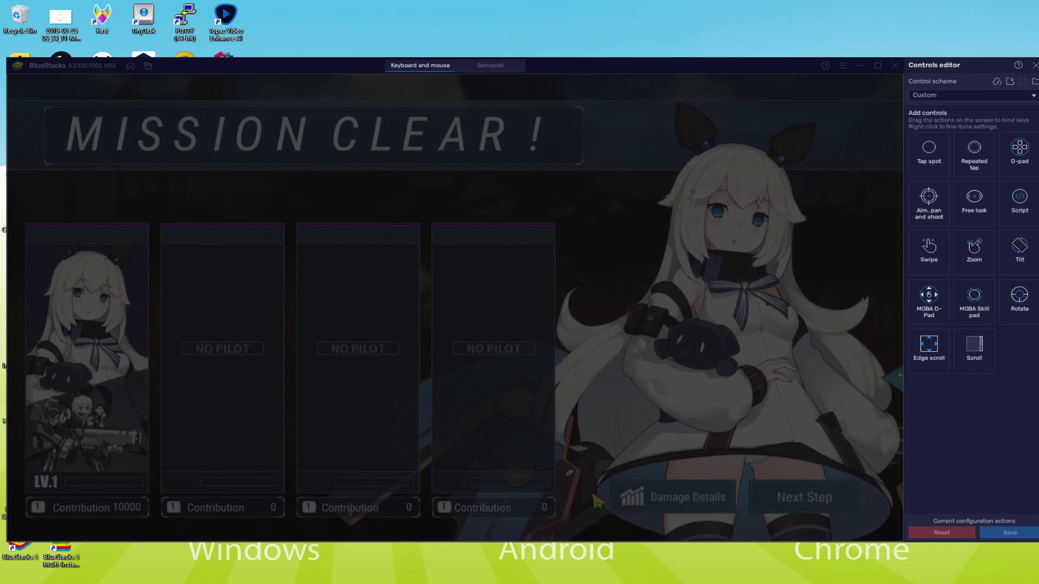
click(1029, 64)
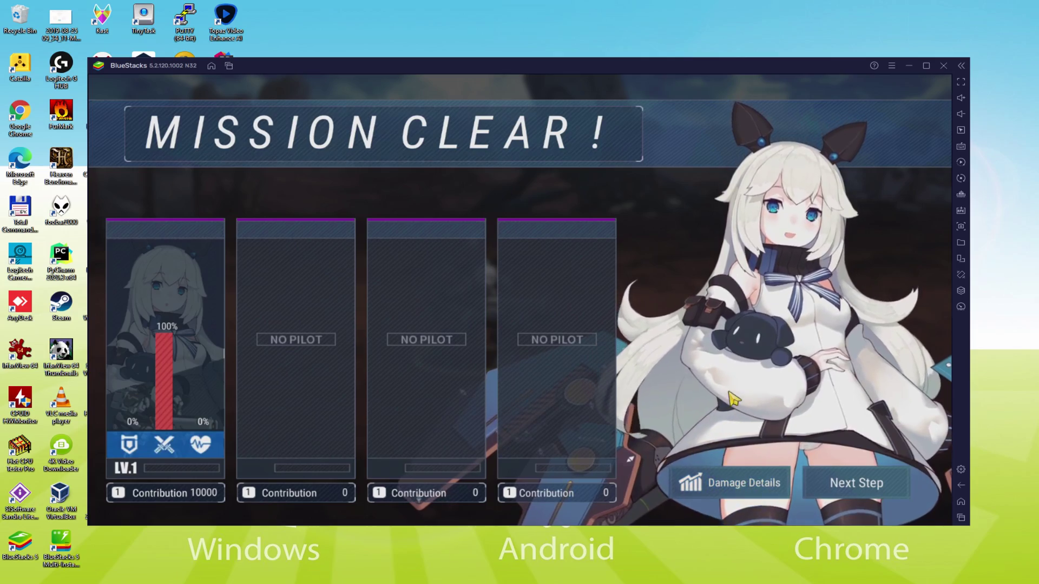
click(849, 484)
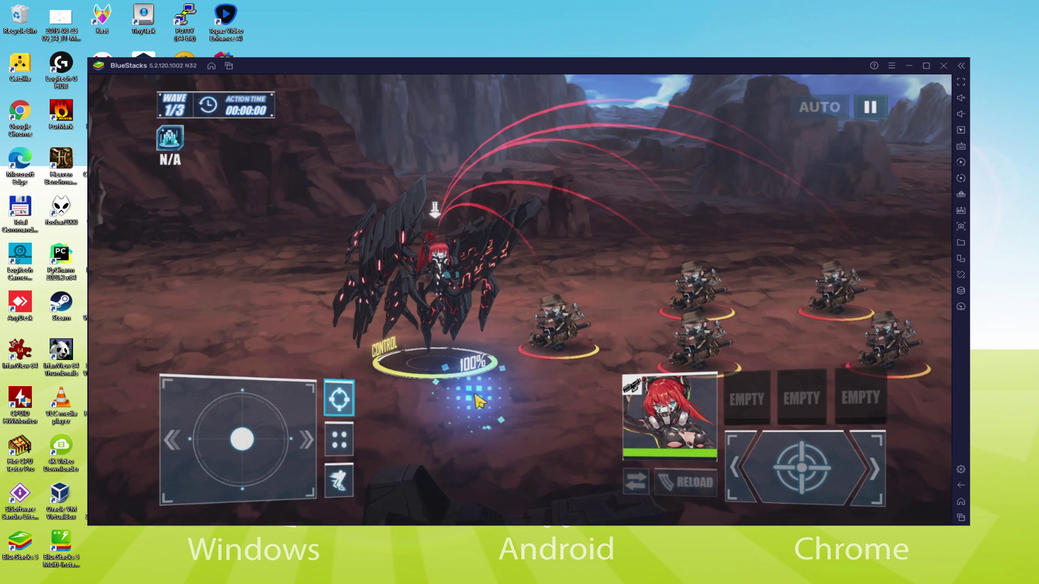
Fight the second battle as the red-haired pilot, moving her mech around and firing at the enemy groups wave after wave.
click(838, 473)
key(s)
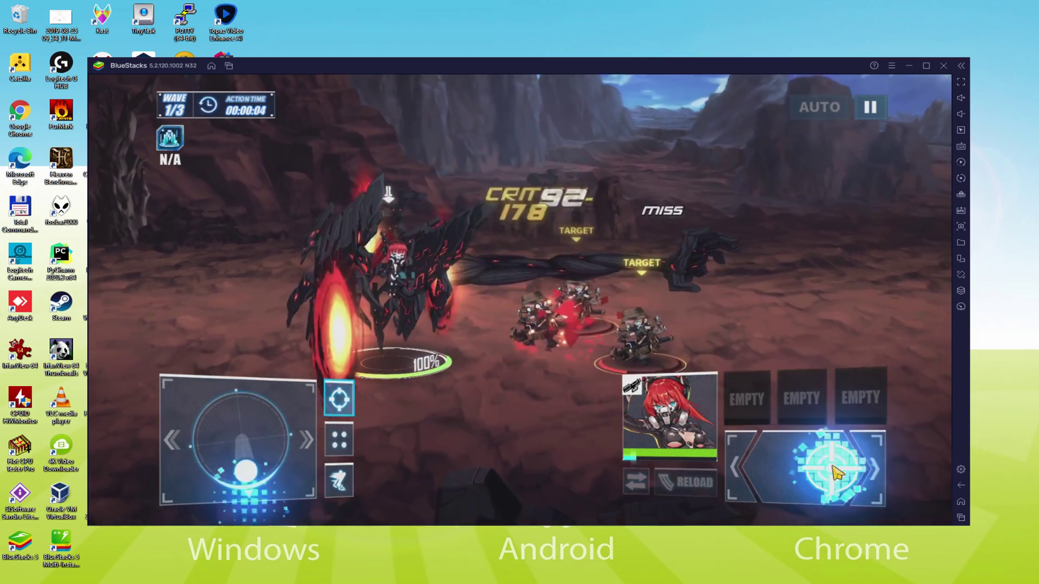
key(d)
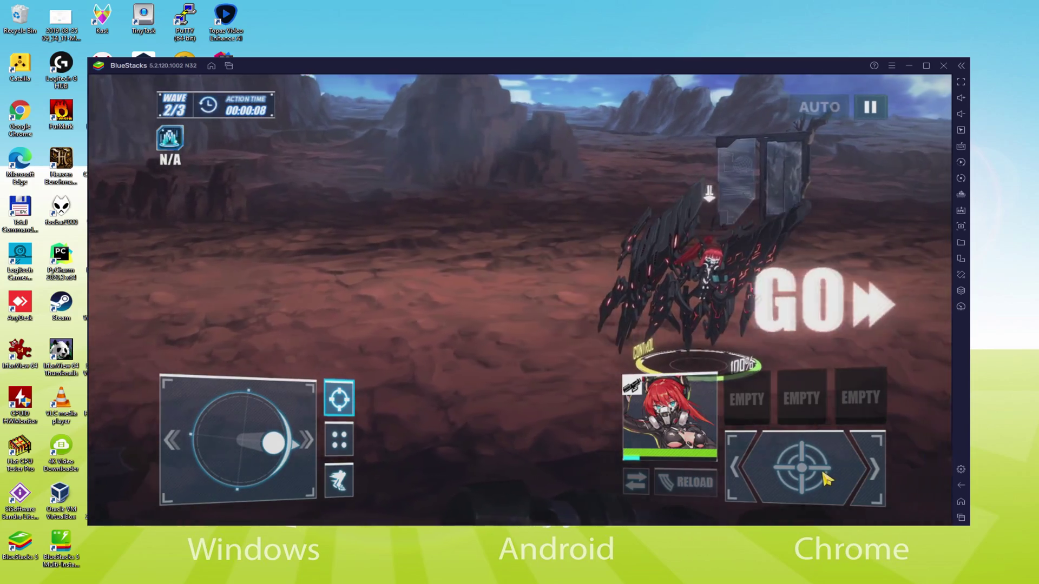
drag(826, 479, 863, 479)
key(a)
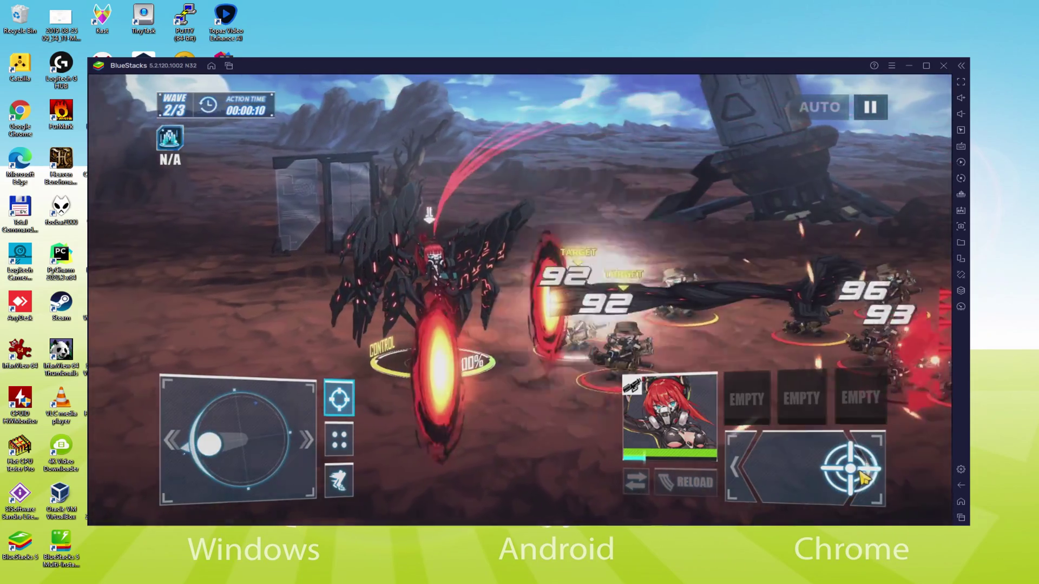
key(s)
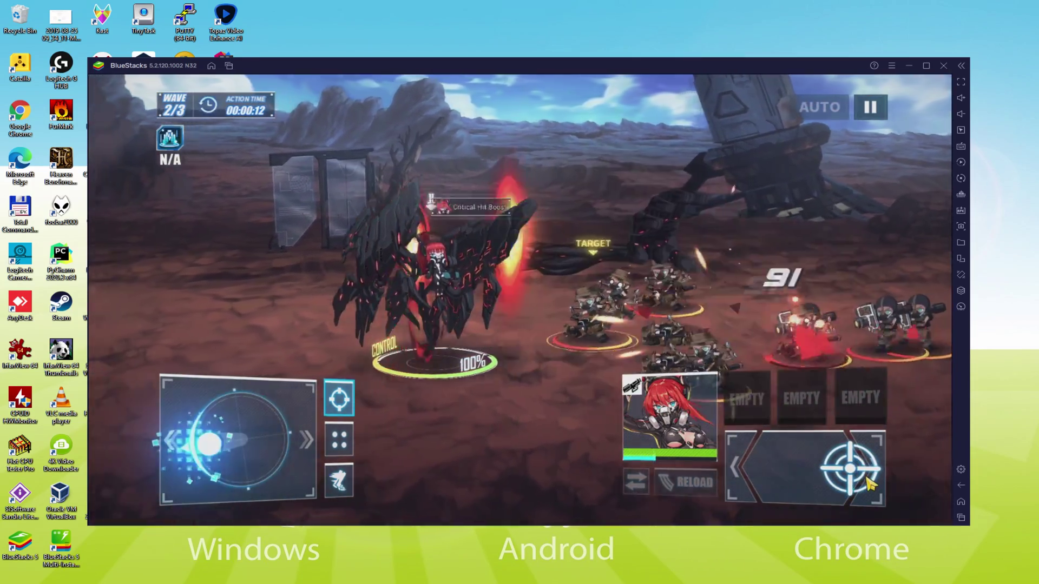
key(s)
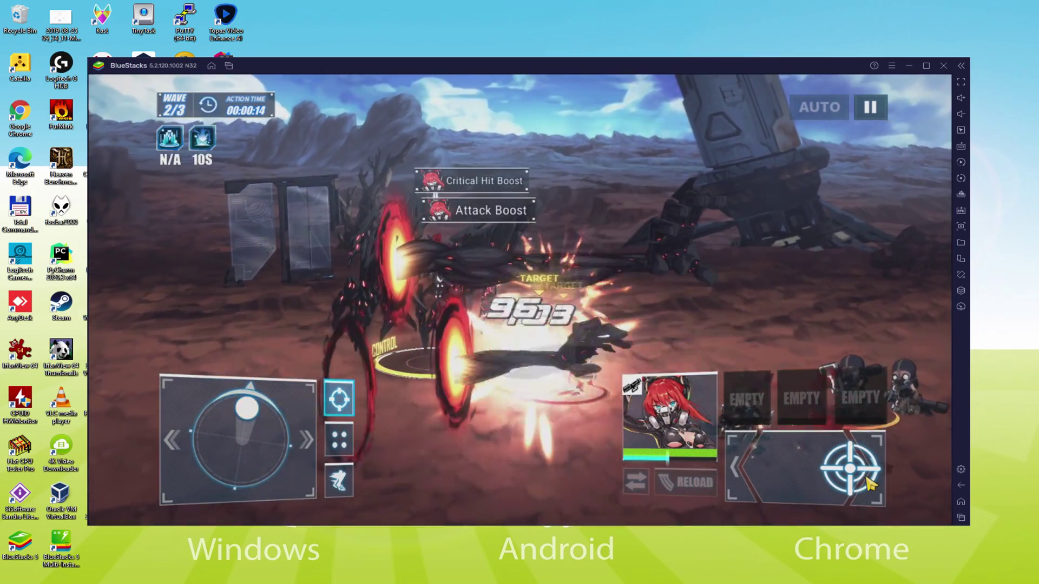
key(s)
key(d)
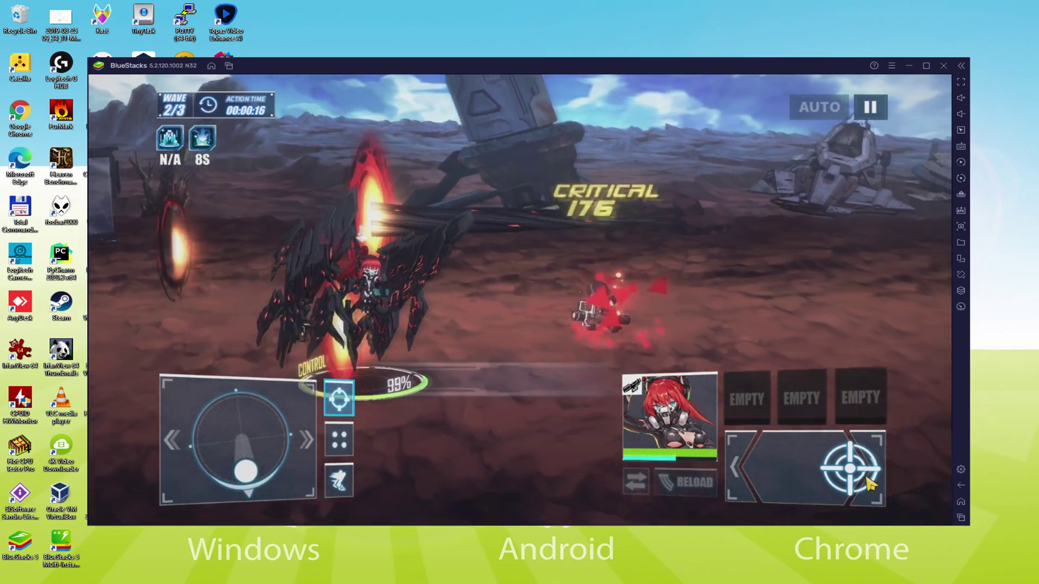
key(space)
key(d)
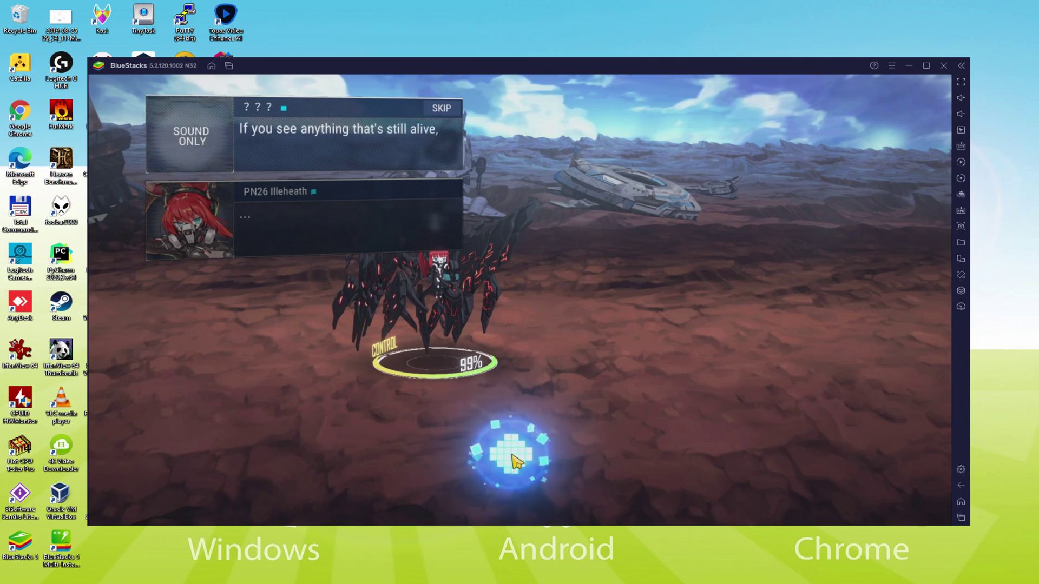
Advance PN26 Illeheath's closing dialogue to the mission results and continue to the next stage.
click(514, 461)
click(514, 462)
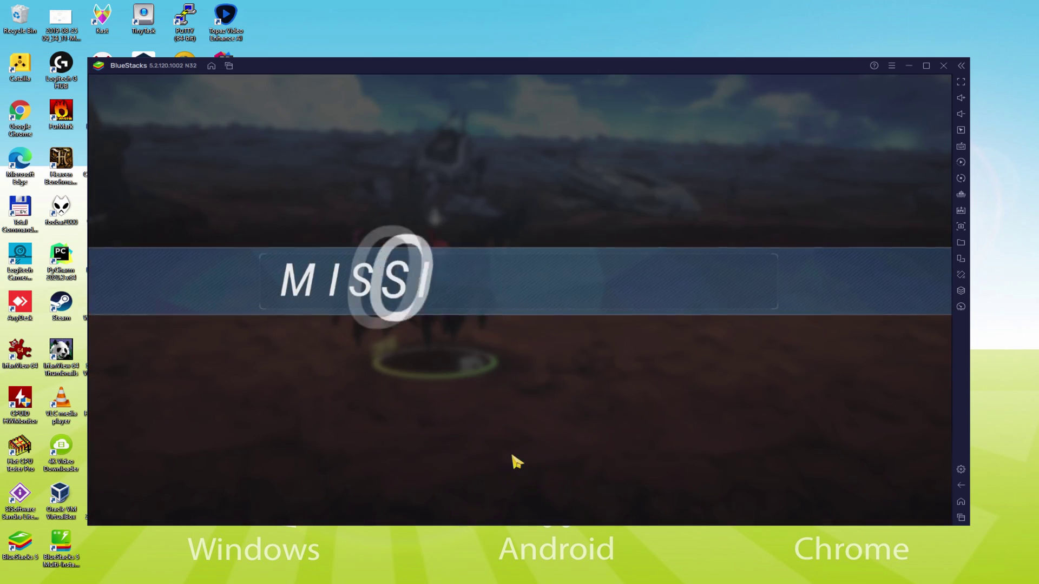
click(562, 432)
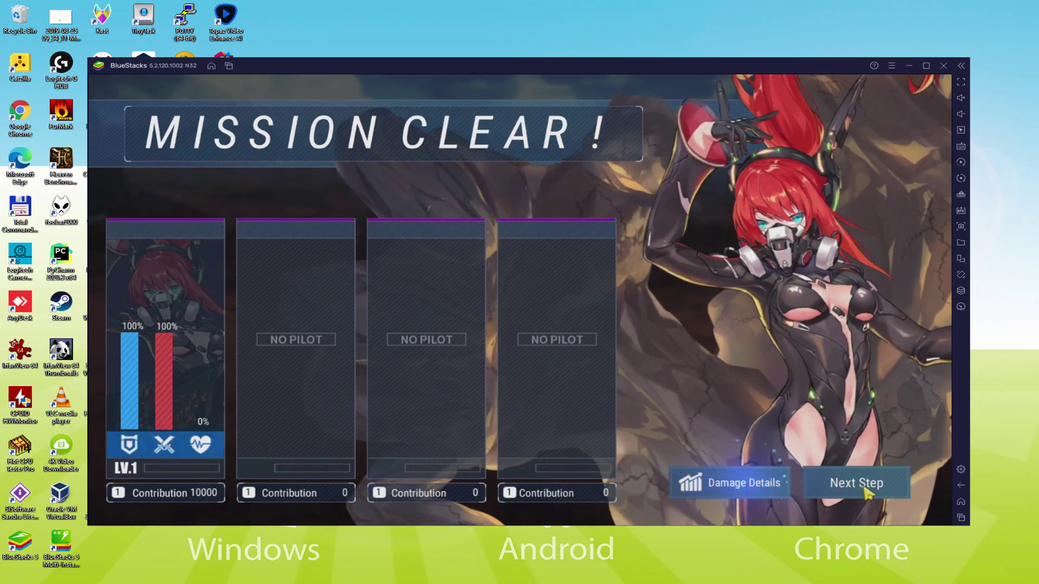
click(871, 486)
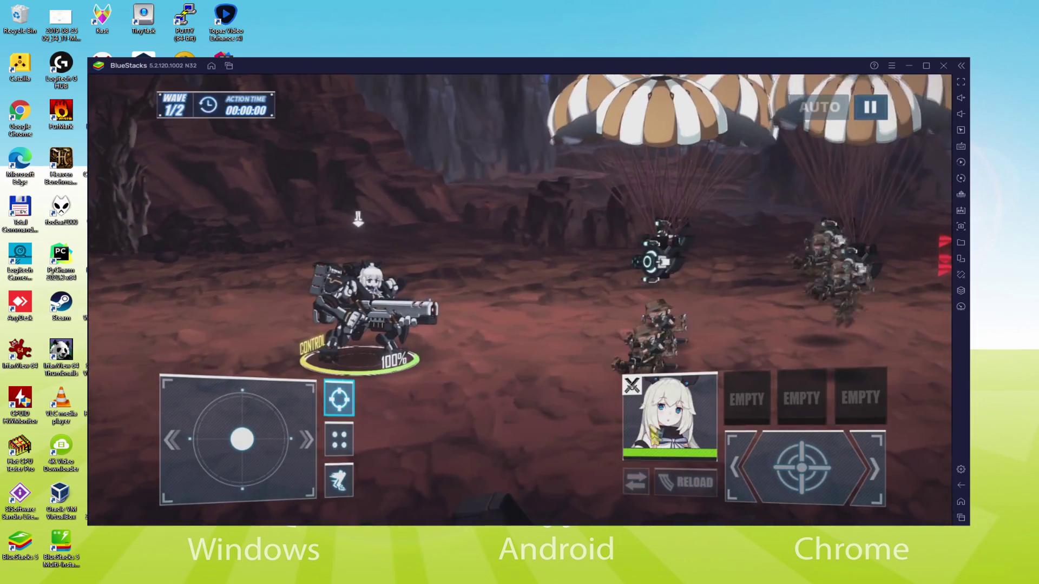
Move Evelynn's mech forward and fire at the parachuting enemies in the first wave of the third battle.
mouse_move(780, 486)
mouse_down()
mouse_move(877, 477)
mouse_move(878, 493)
mouse_up()
key(d)
key(d)
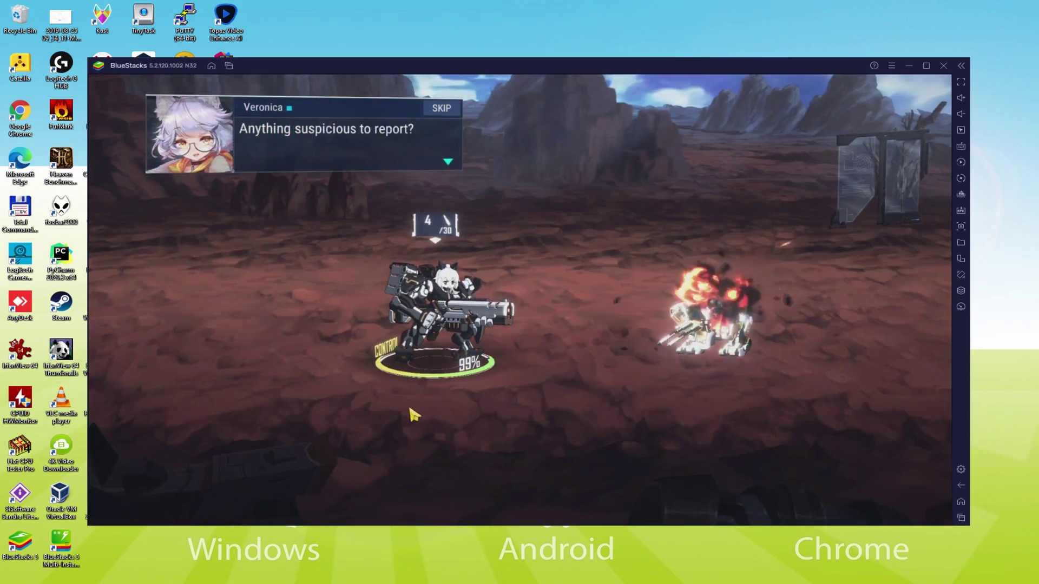